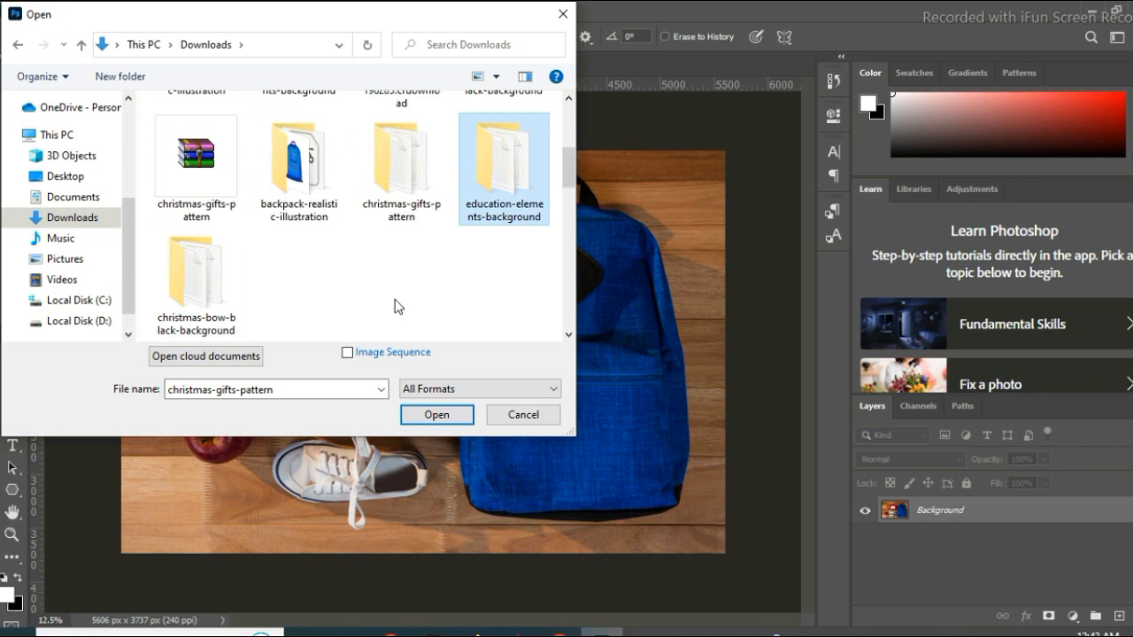
- Open the pattern image 219429-P17PPC-111.jpg from the education-elements-background folder in Downloads
key(Return)
key(Right)
key(Right)
key(Return)
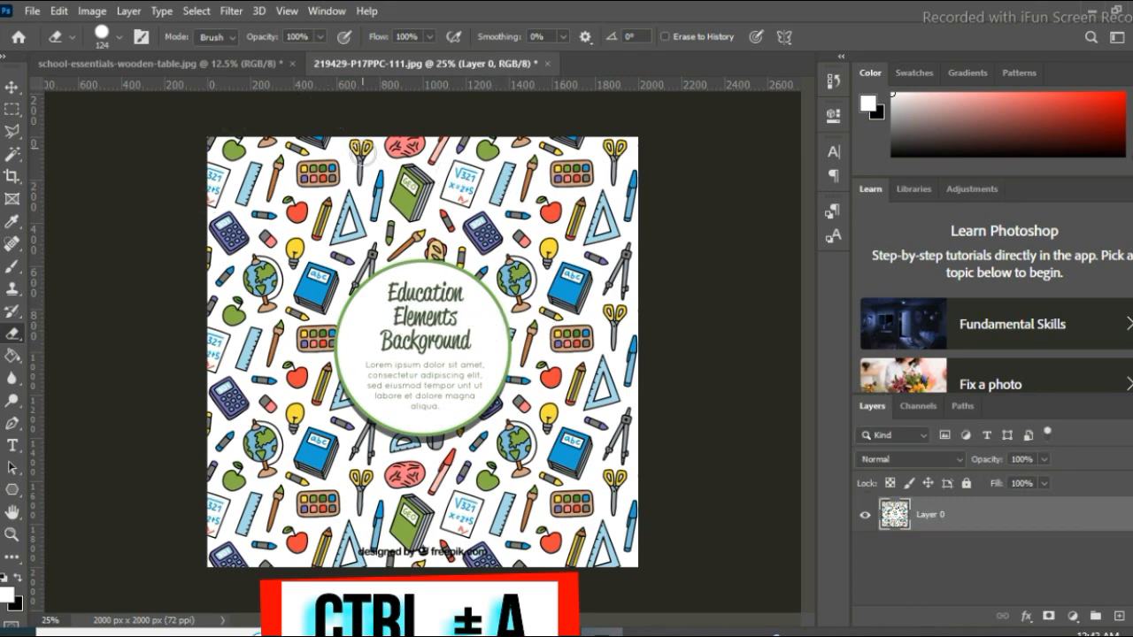
- Copy the entire education pattern image and paste it into the school-essentials-wooden-table.jpg document as a new layer
key(ctrl+a)
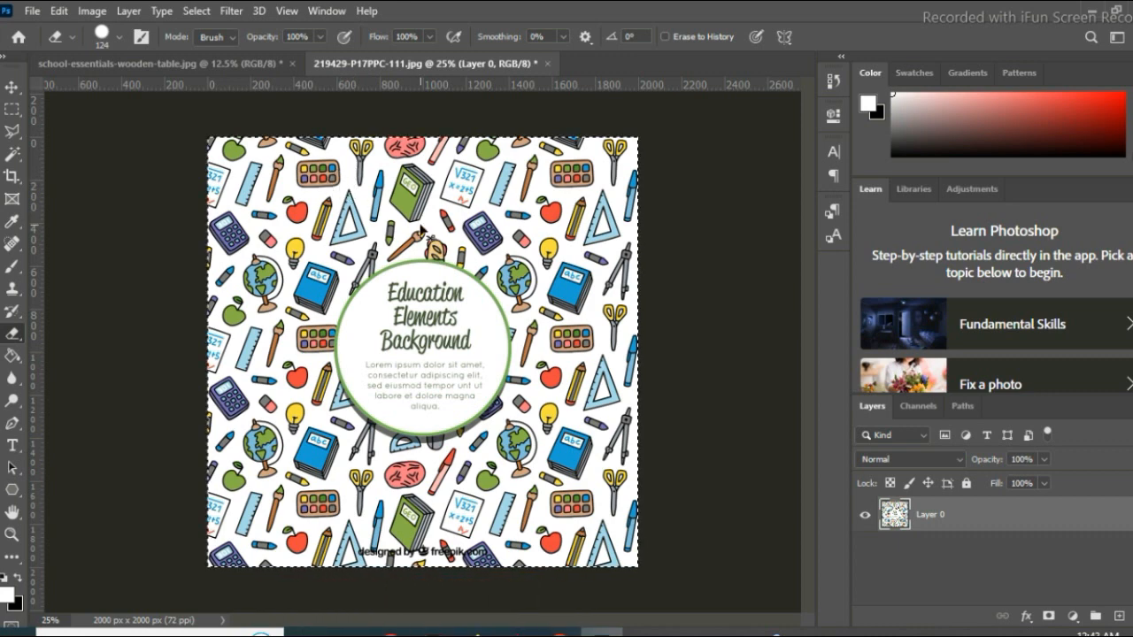
key(ctrl+c)
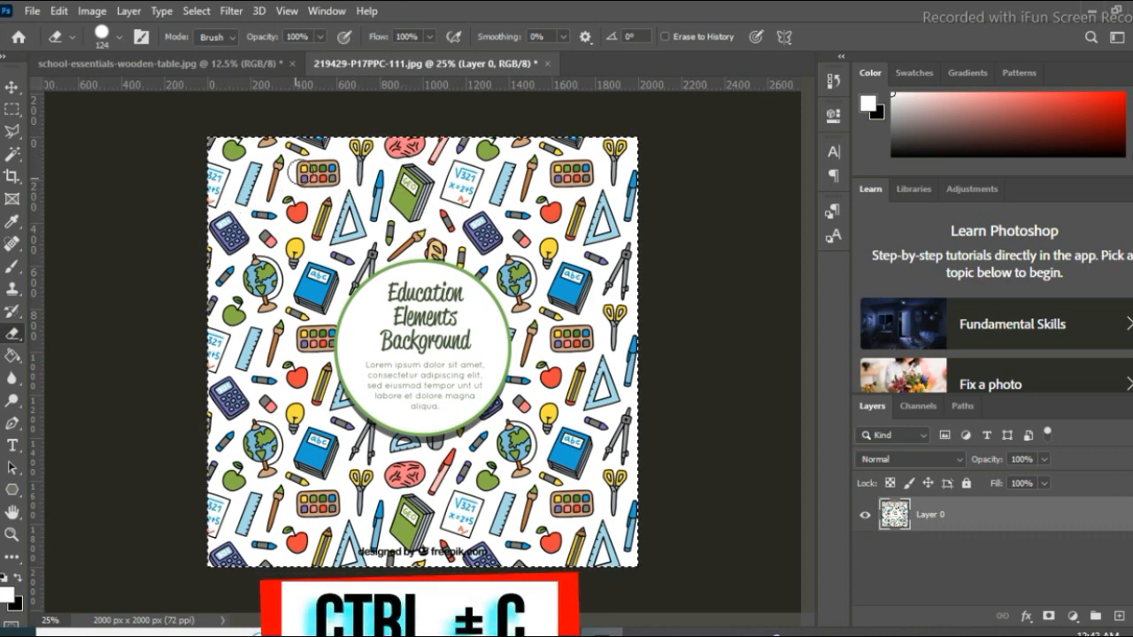
key(ctrl+d)
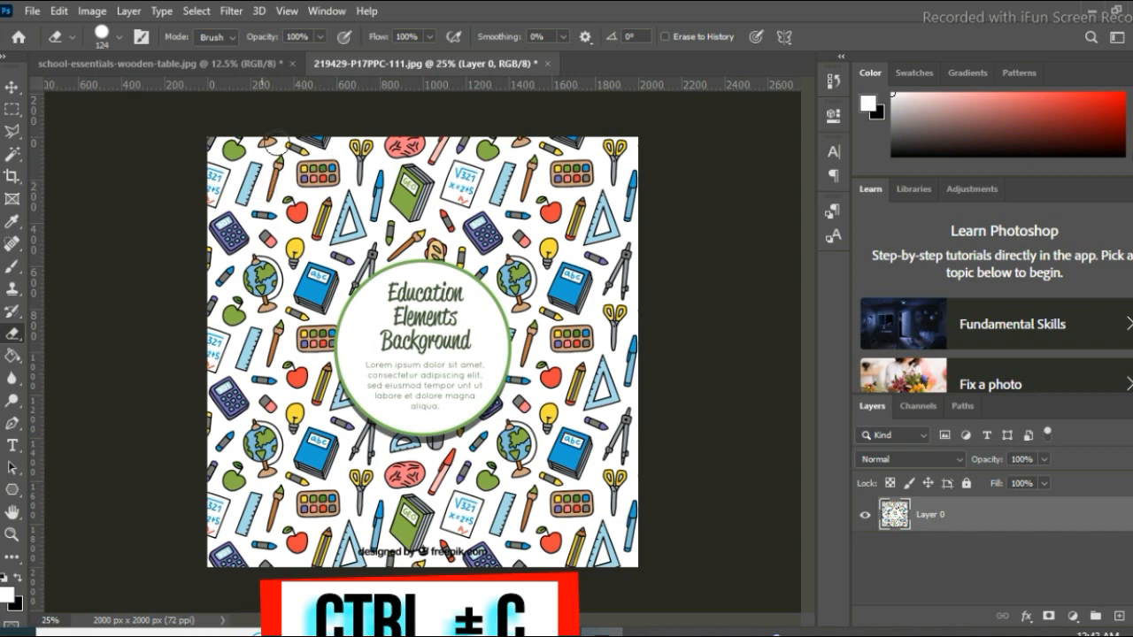
click(133, 64)
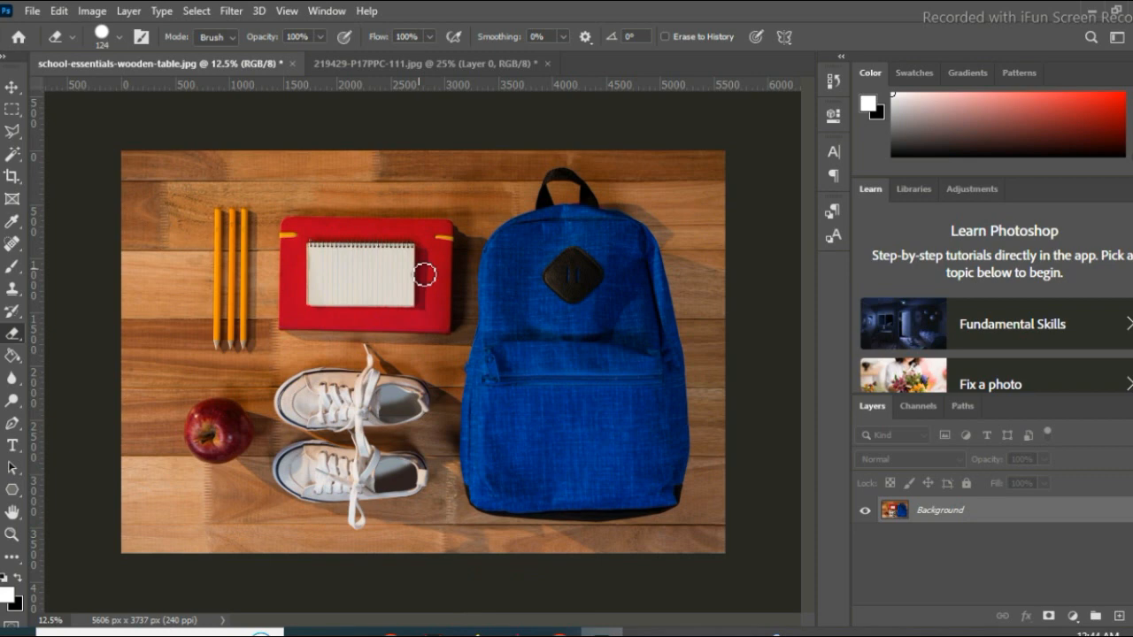
click(343, 190)
key(ctrl+v)
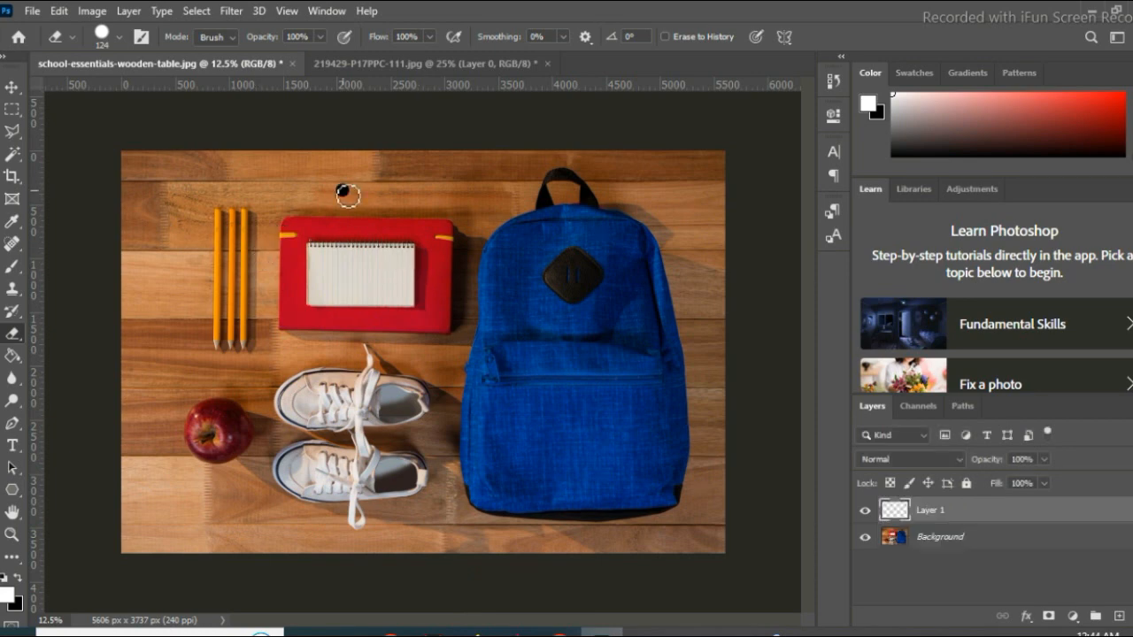
- Move the pasted pattern onto the backpack and scale it proportionally to about 163% so it covers the bag
click(12, 87)
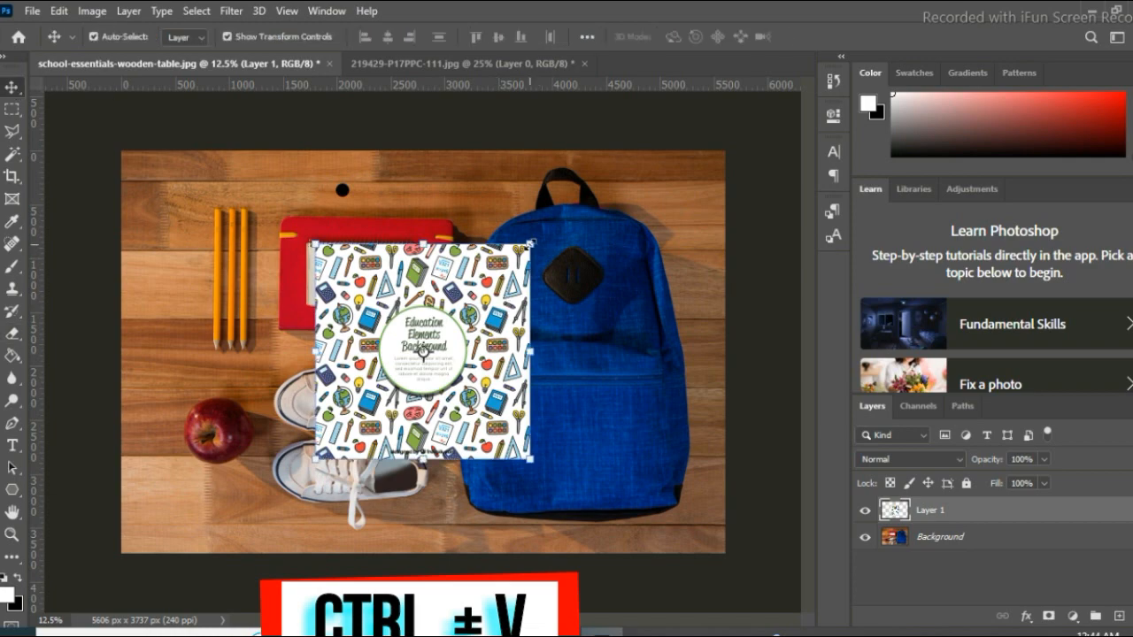
drag(530, 244, 596, 296)
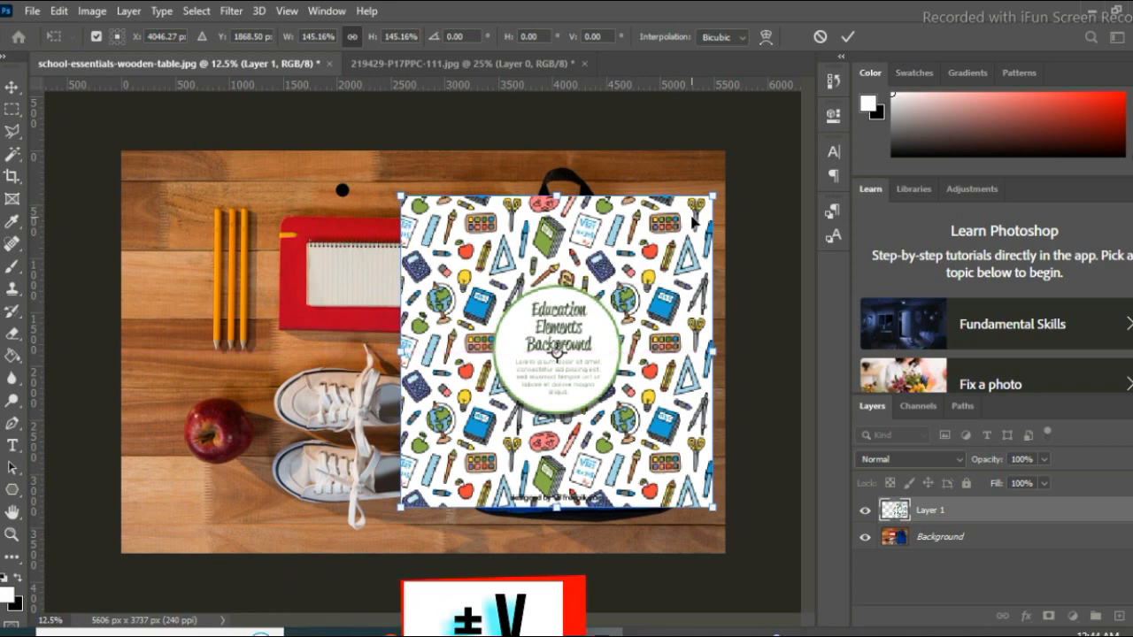
drag(713, 196, 670, 197)
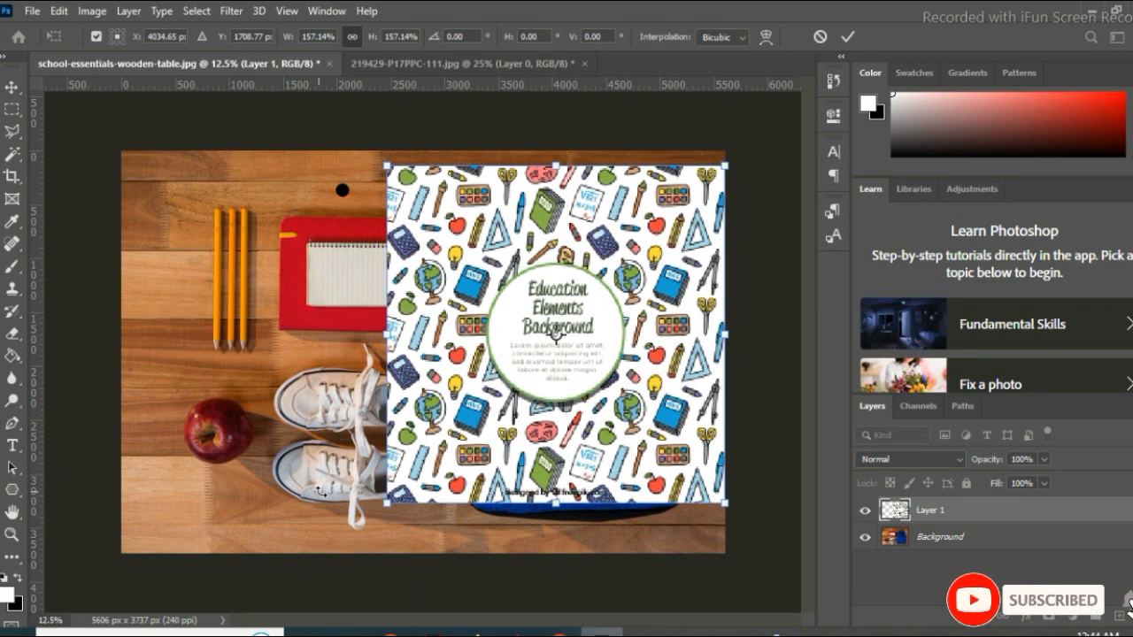
drag(387, 503, 375, 515)
drag(528, 427, 530, 431)
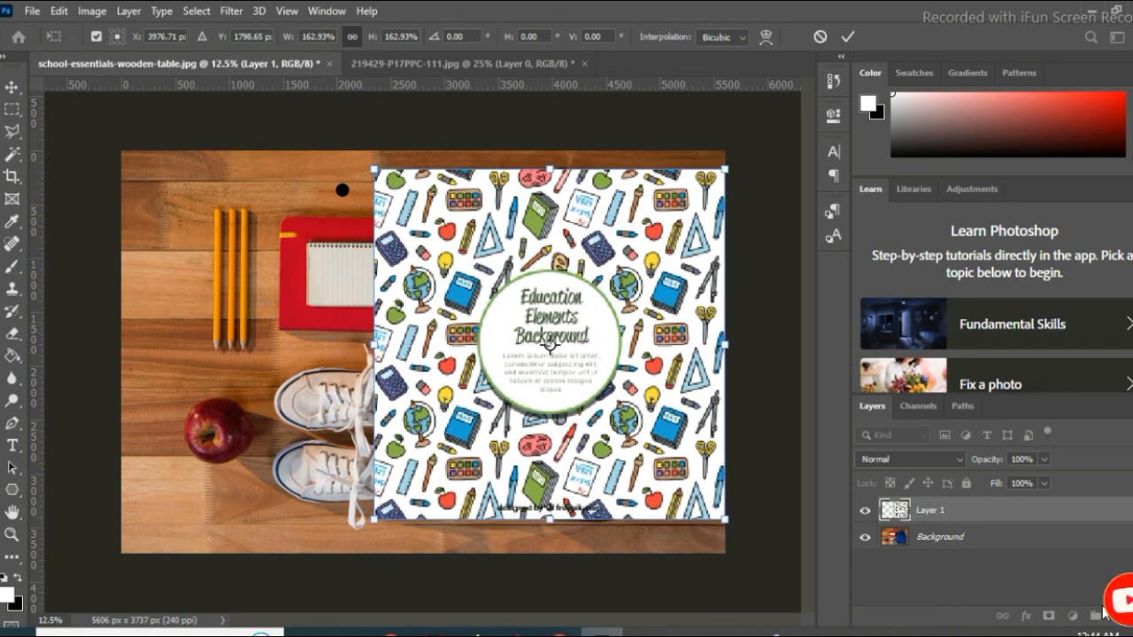
- Lower the pattern layer's opacity to 27%
click(1045, 459)
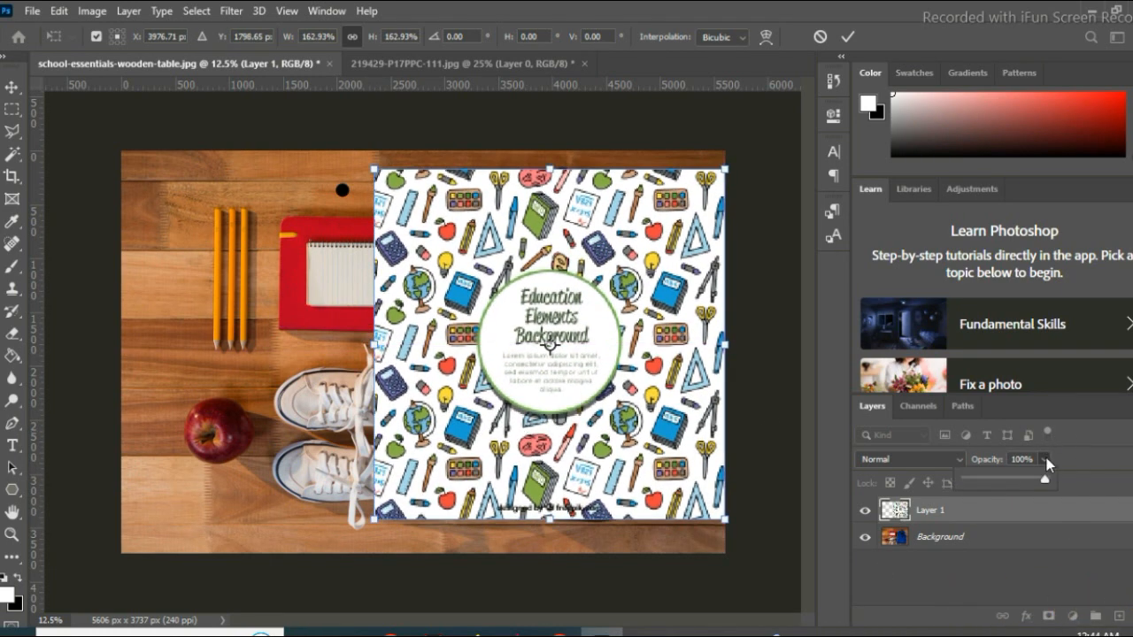
drag(1023, 483, 990, 483)
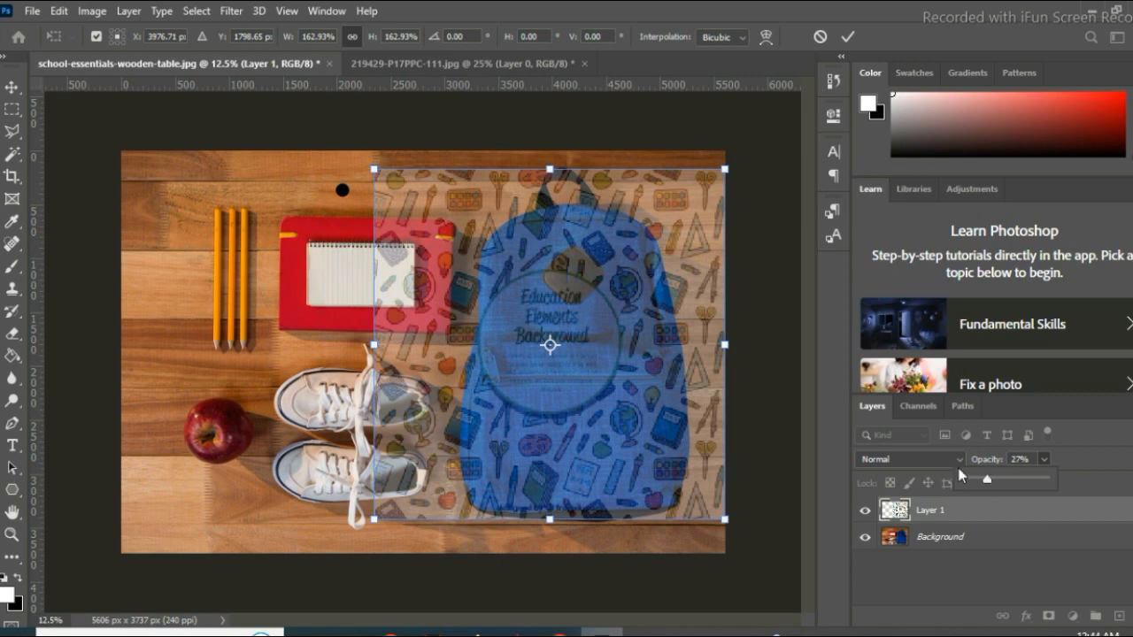
click(585, 319)
drag(585, 319, 610, 365)
drag(574, 211, 576, 172)
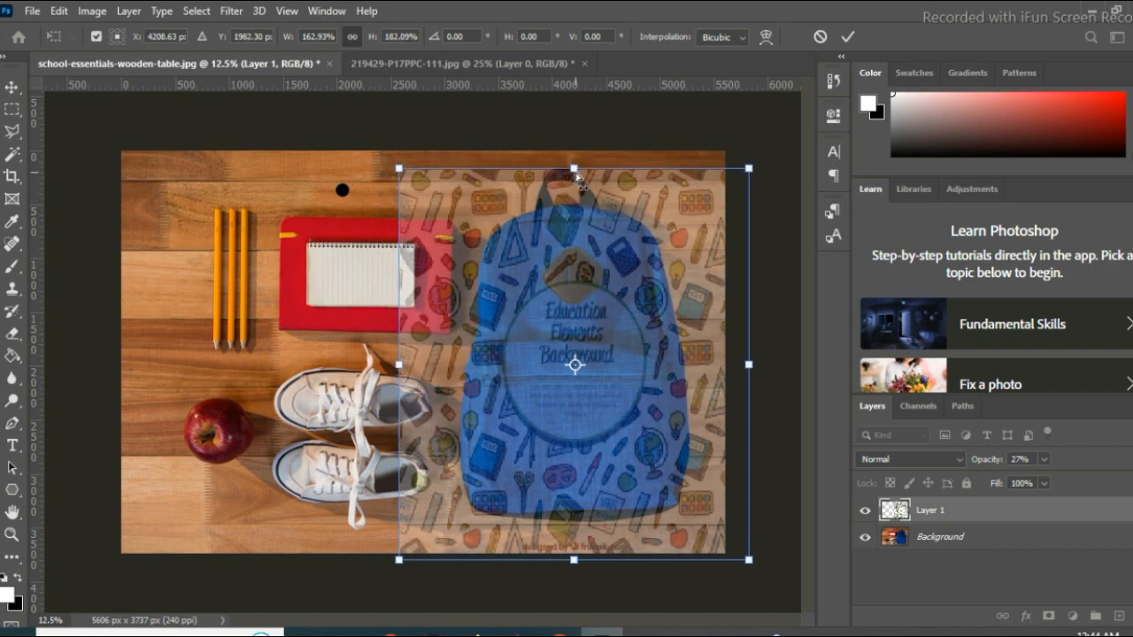
key(ctrl+z)
key(ctrl+z)
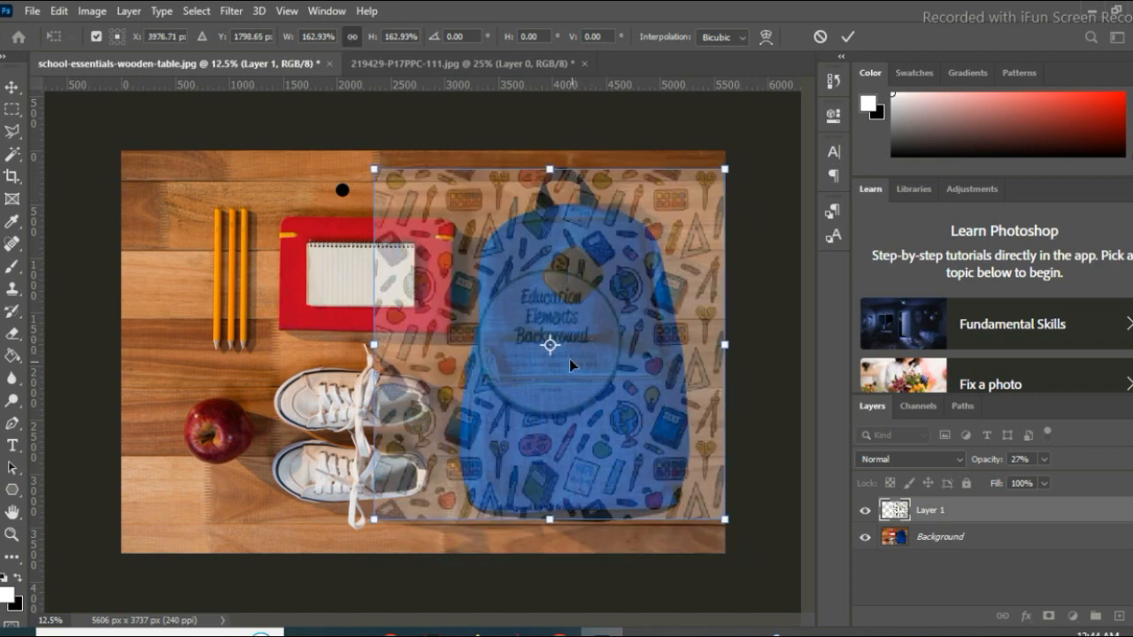
- Center the pattern over the backpack with its height scaled to about 163.3%, and restore the layer's opacity to 100%
drag(569, 359, 592, 344)
drag(572, 519, 572, 519)
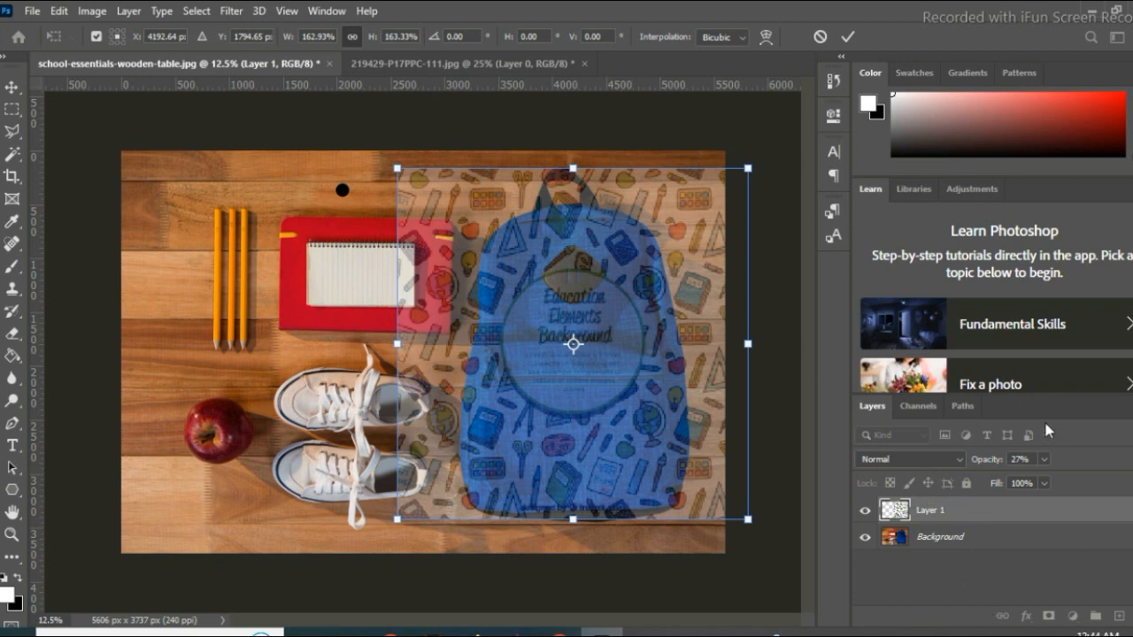
click(1045, 460)
drag(1045, 476, 1126, 487)
click(1096, 438)
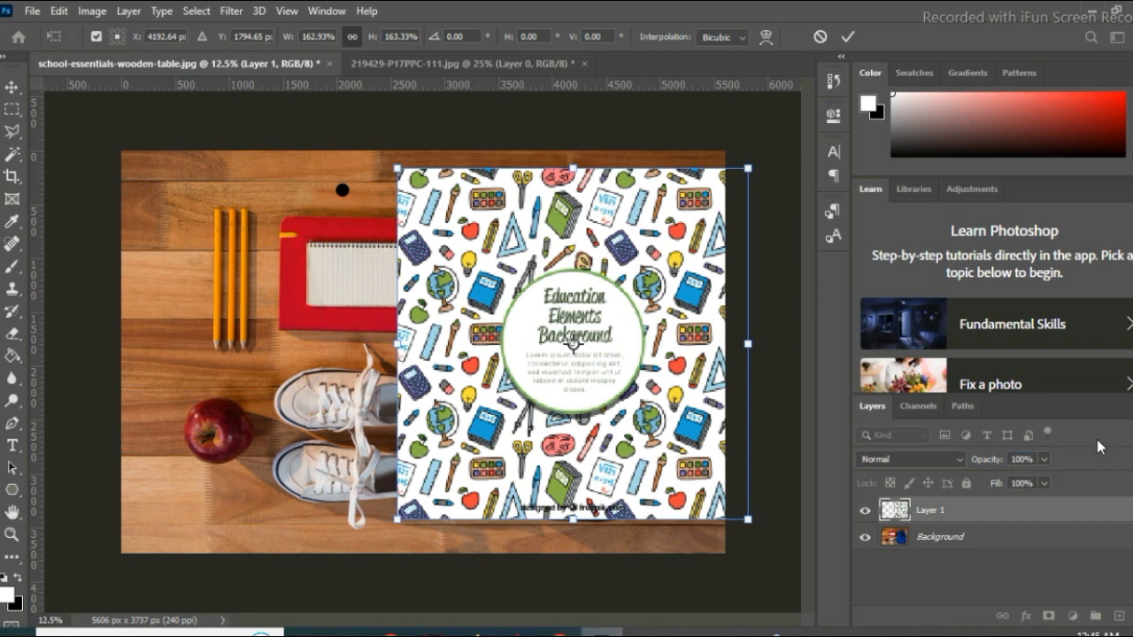
- Apply the transform, hide the pattern layer and unlock the Background layer
click(869, 514)
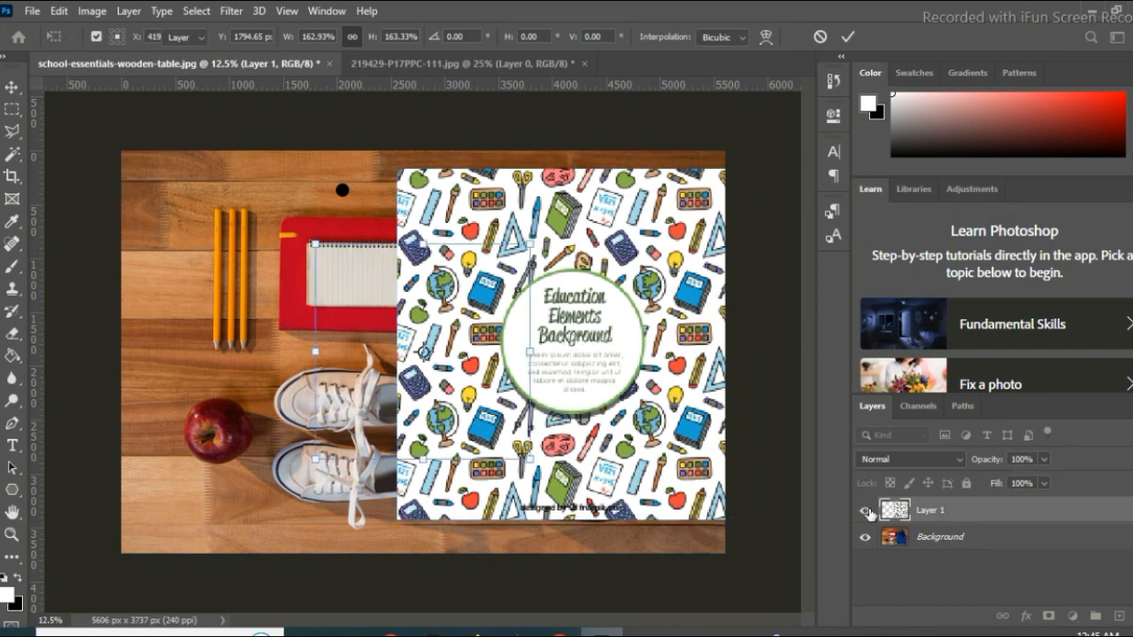
click(1126, 536)
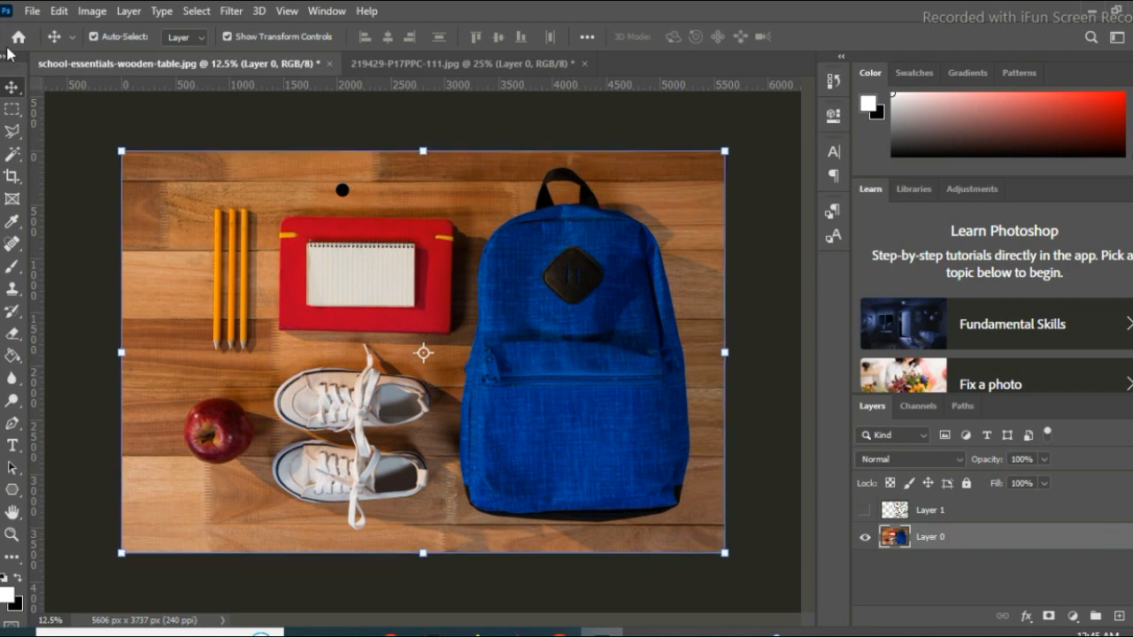
- Select the blue backpack on the photo layer with the Object Selection tool
click(13, 111)
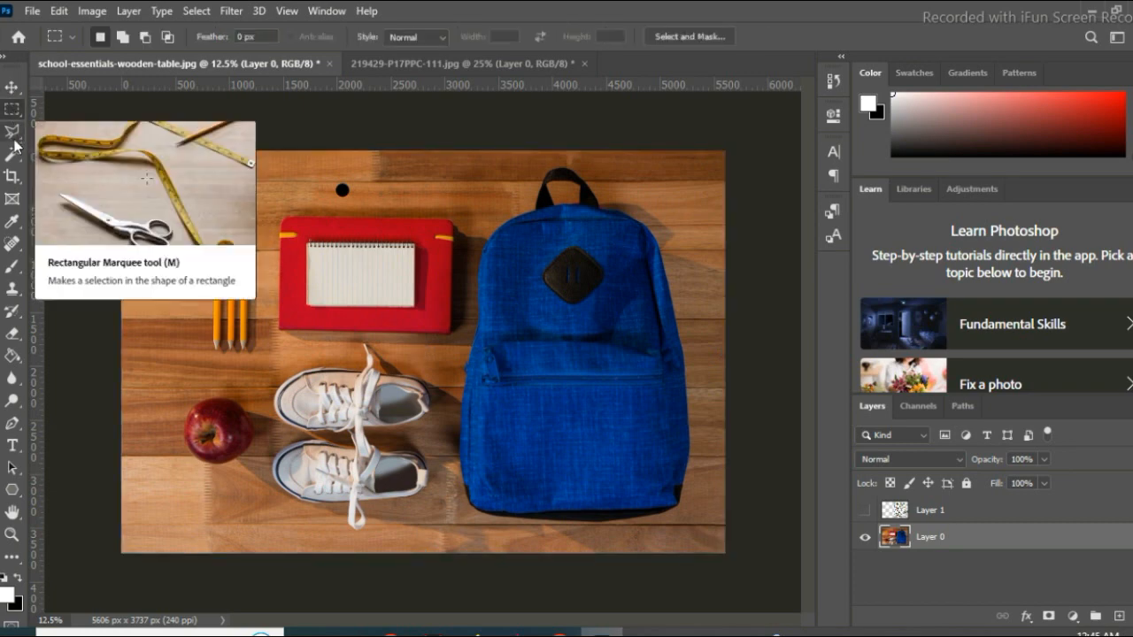
click(13, 154)
right_click(13, 155)
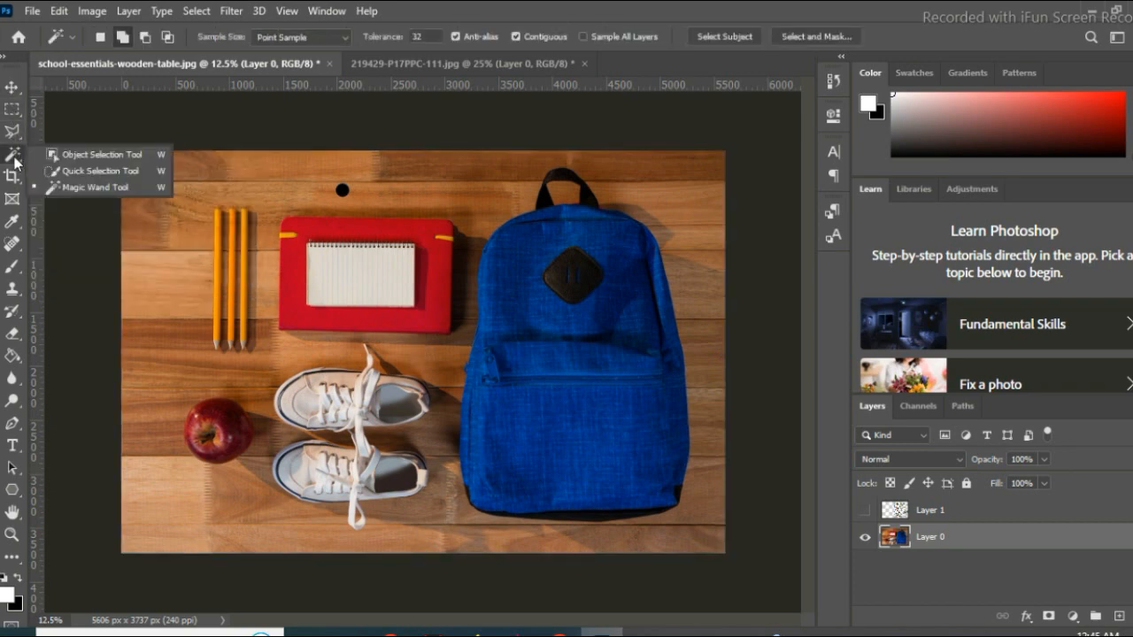
click(78, 158)
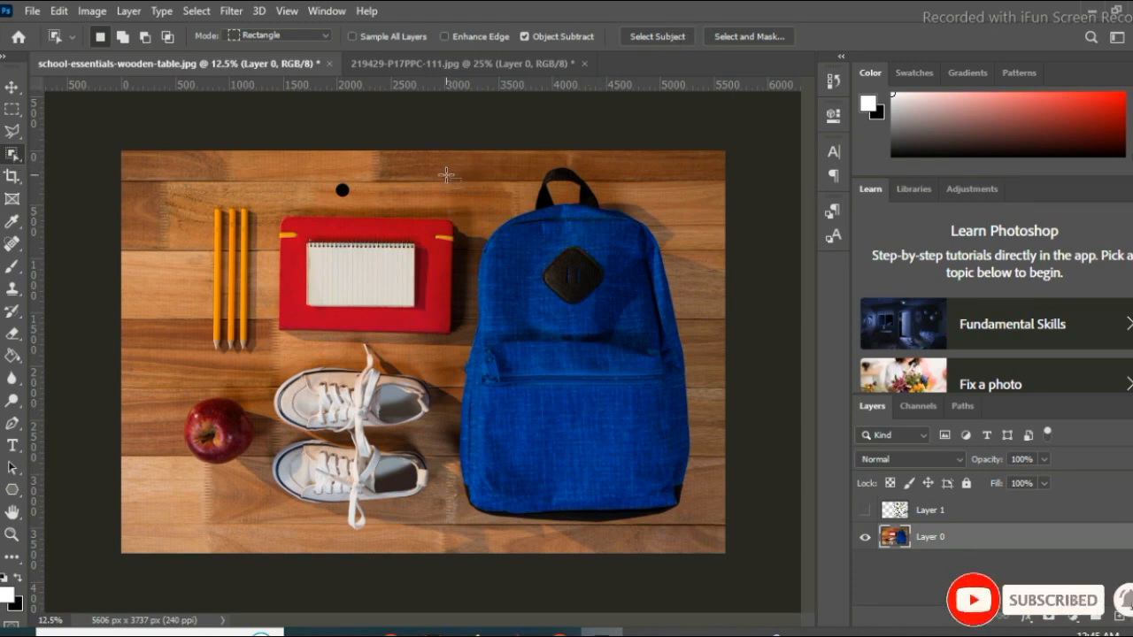
drag(465, 164, 695, 523)
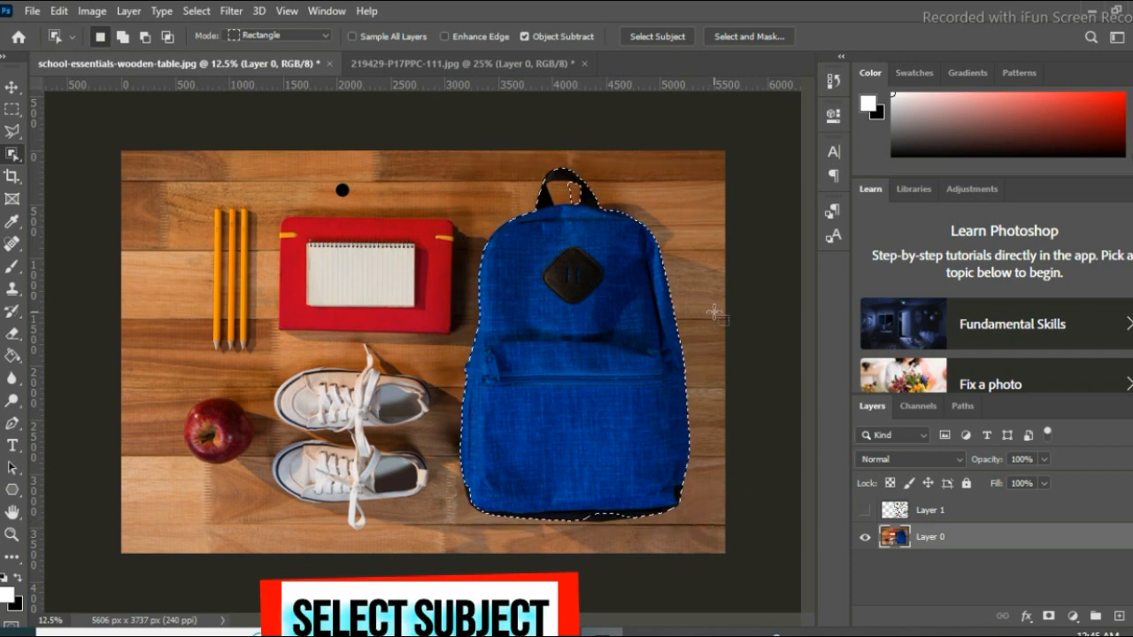
- Subtract the wood area inside the backpack's handle loop from the selection with the Quick Selection tool
right_click(11, 159)
click(56, 188)
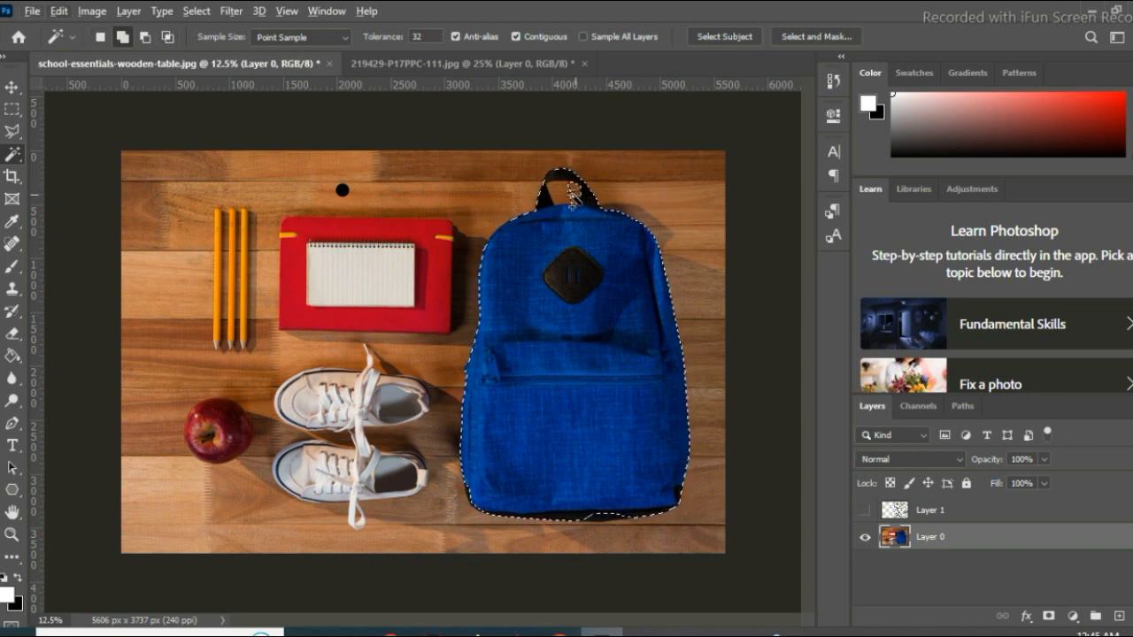
right_click(13, 154)
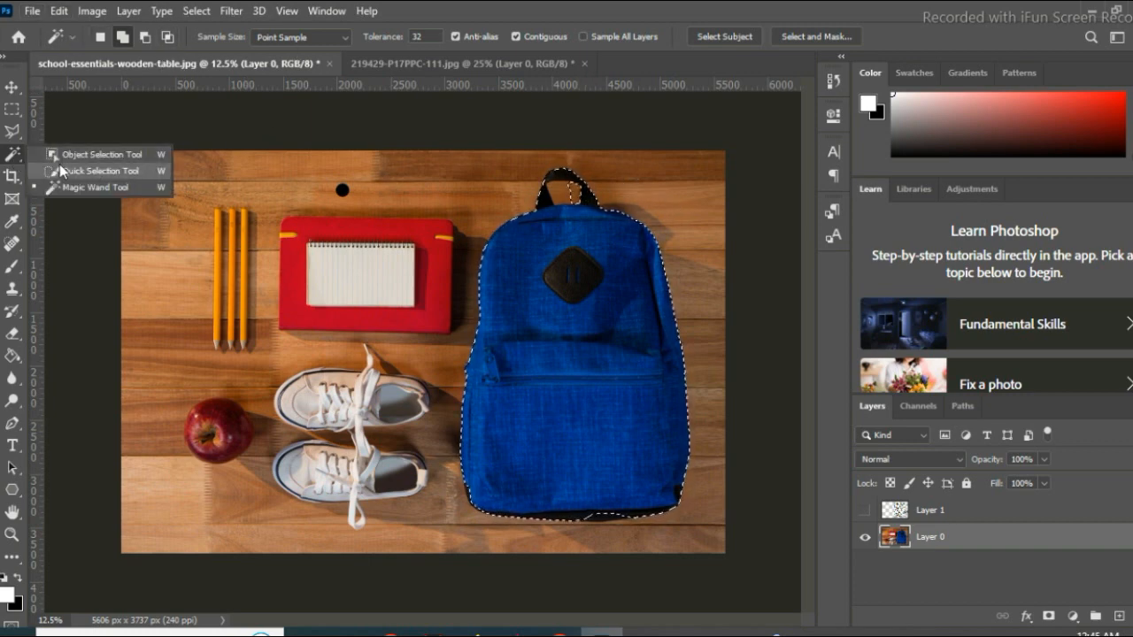
click(81, 170)
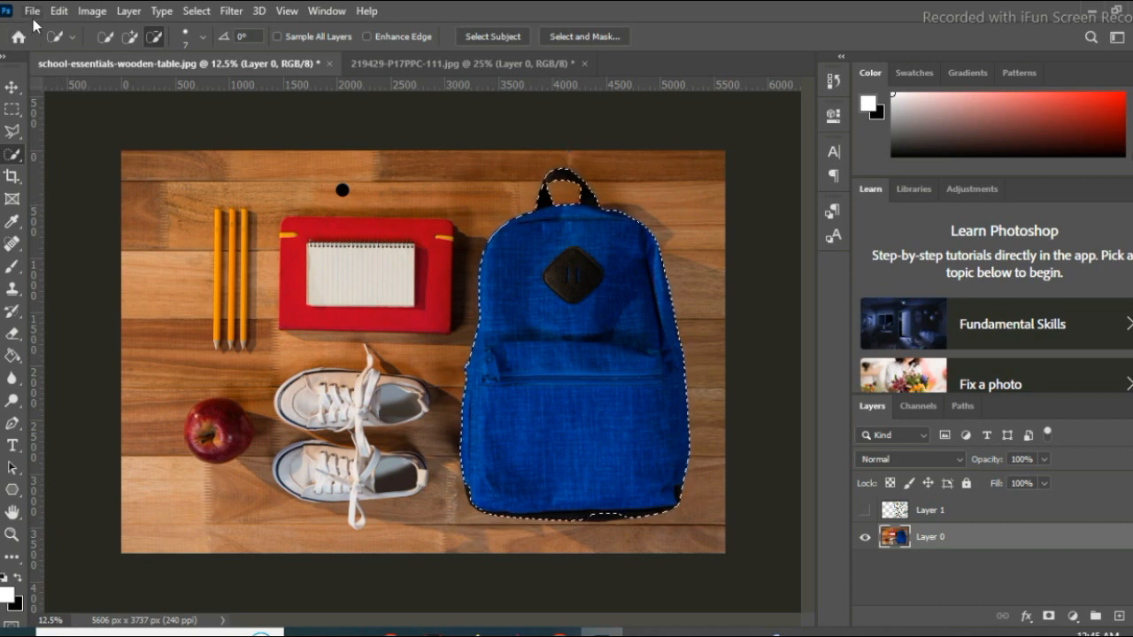
- Invert the backpack selection, show Layer 1 and delete its pattern outside the bag's outline, clearing the selection
click(198, 10)
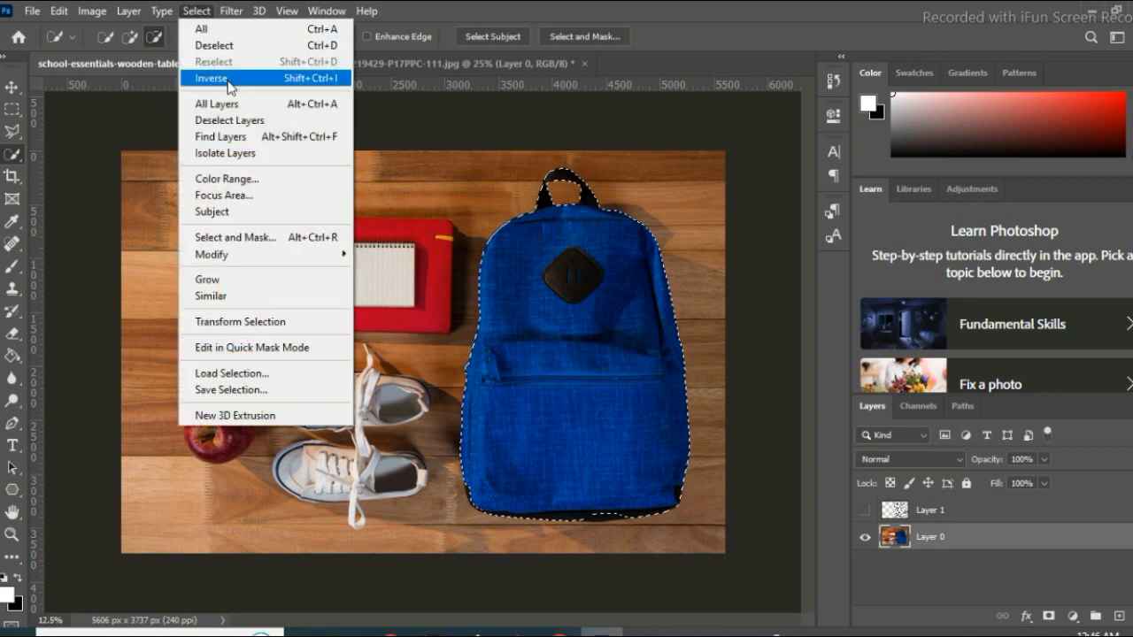
click(205, 77)
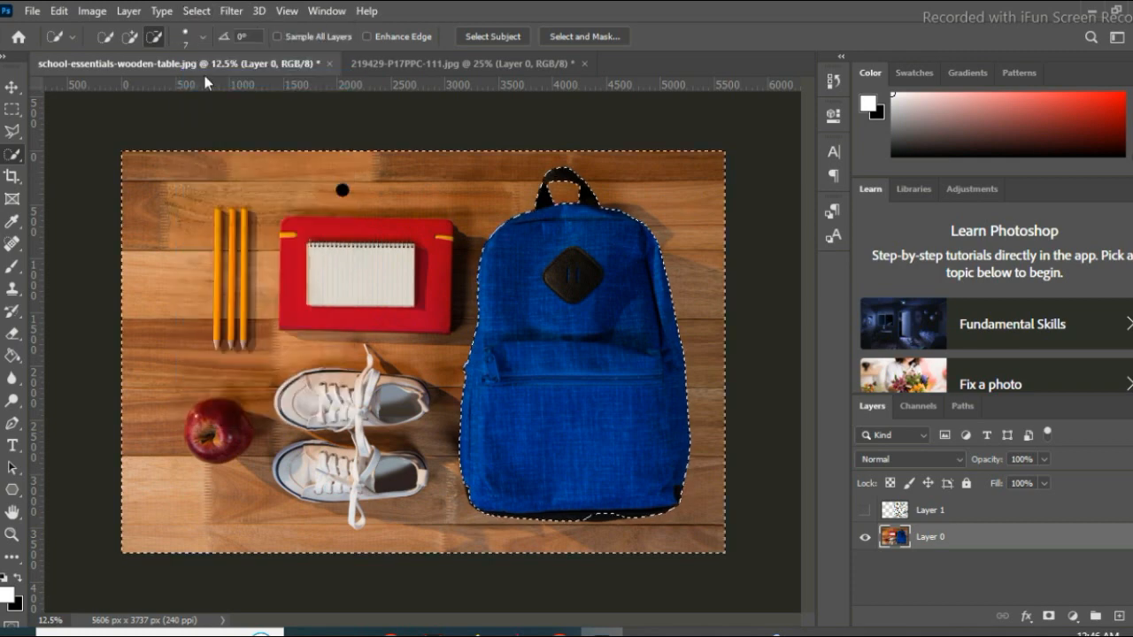
click(865, 510)
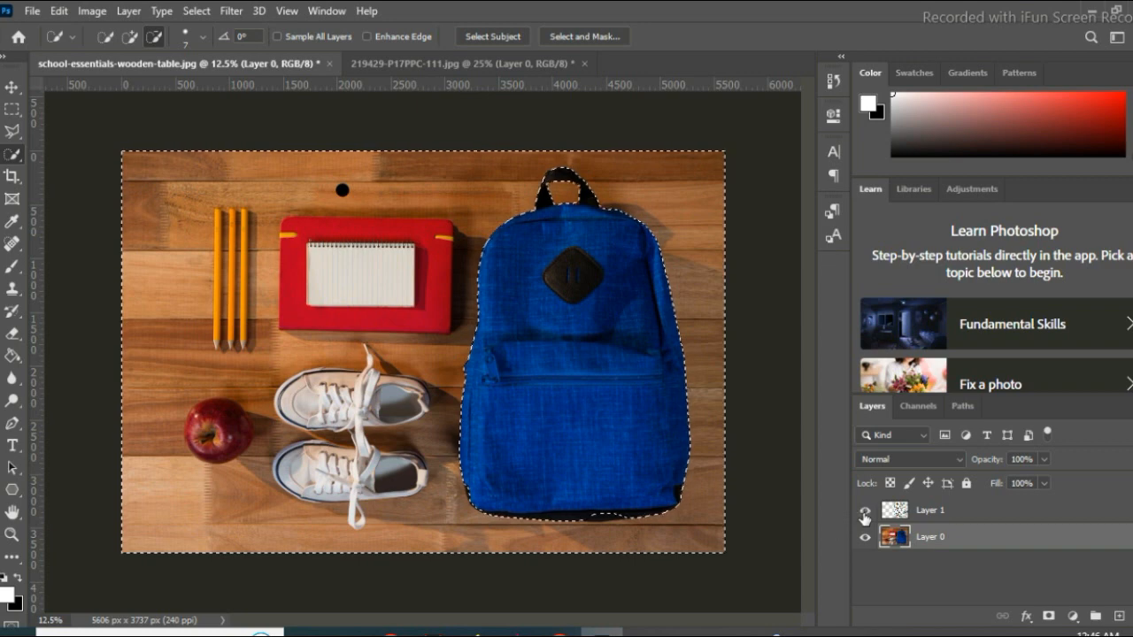
click(970, 513)
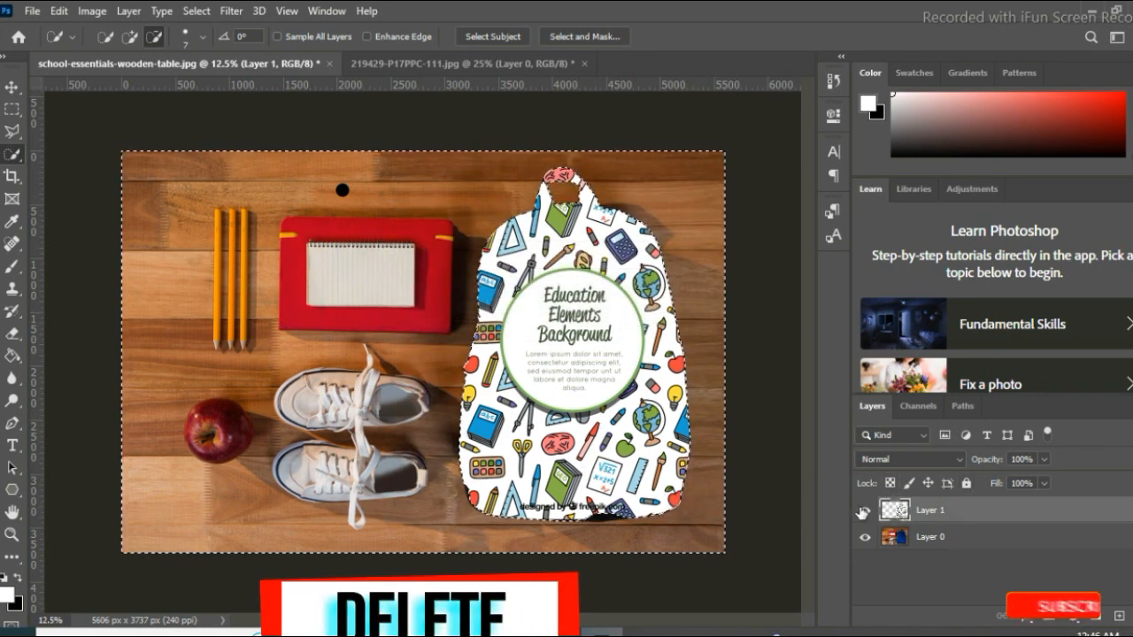
click(986, 540)
click(986, 510)
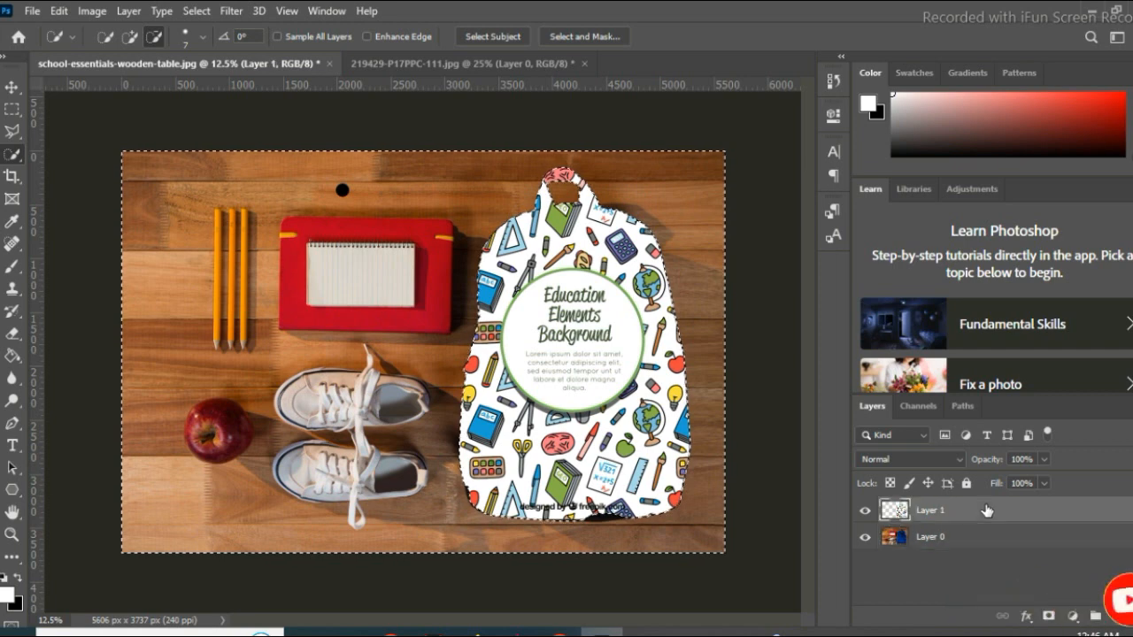
key(ctrl+d)
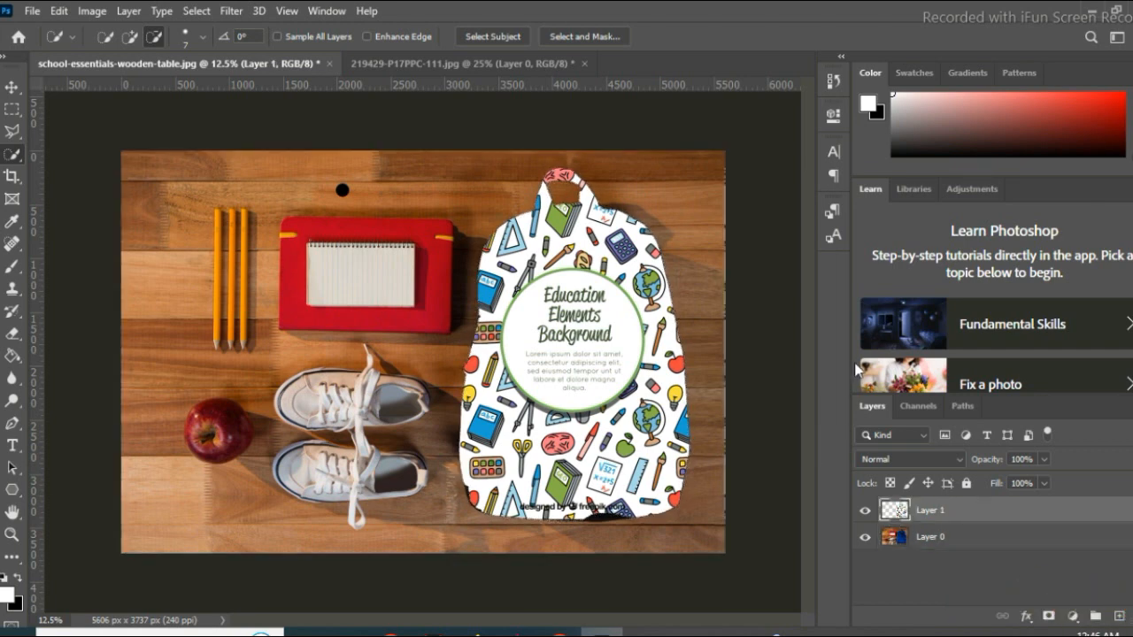
- Set the pattern layer's blend mode to Multiply and its opacity to 85%
click(951, 455)
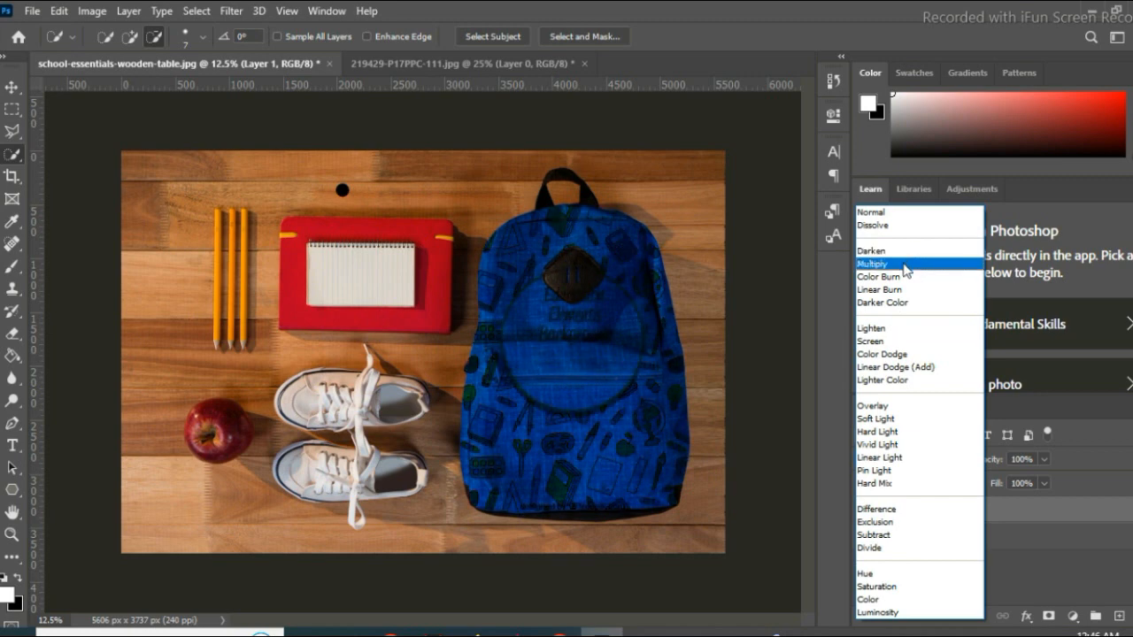
click(904, 266)
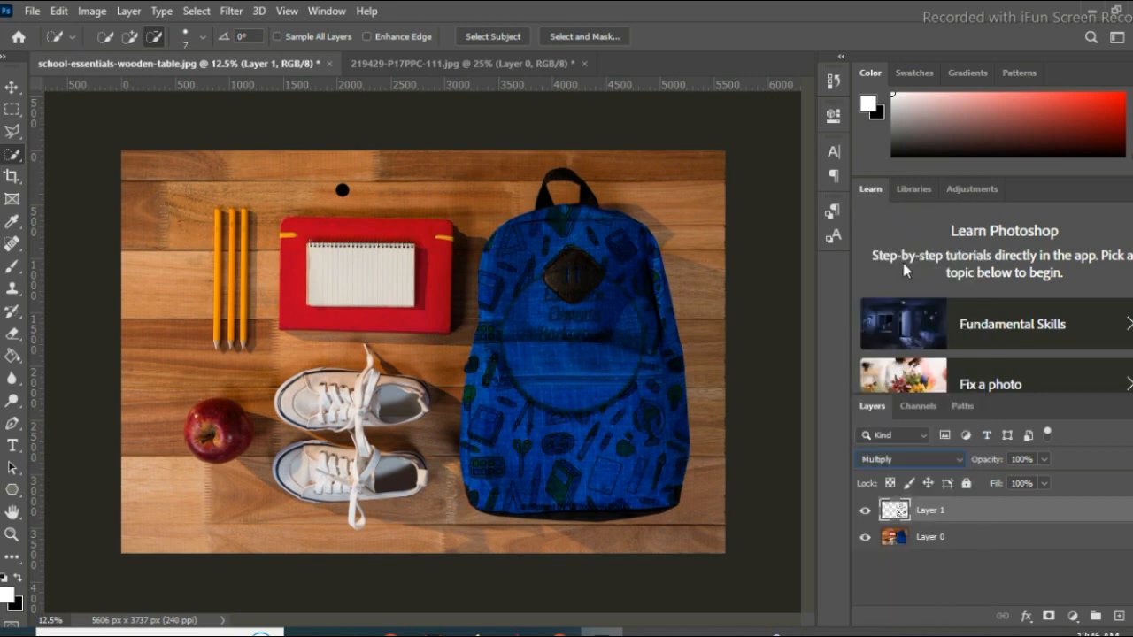
click(1043, 460)
drag(1045, 480, 1030, 481)
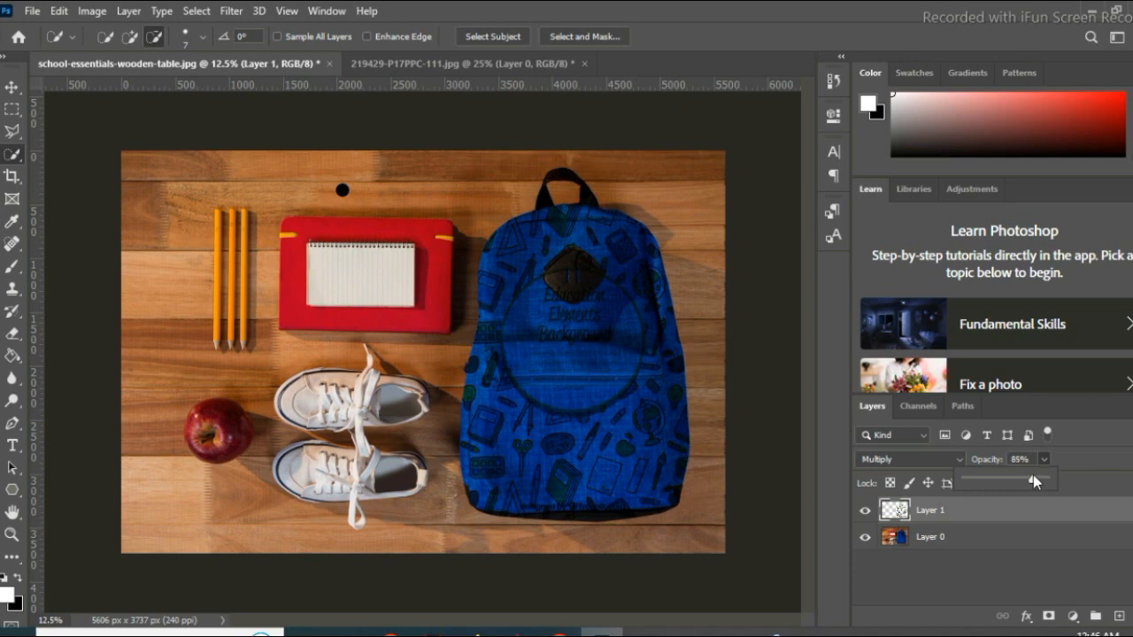
click(1047, 459)
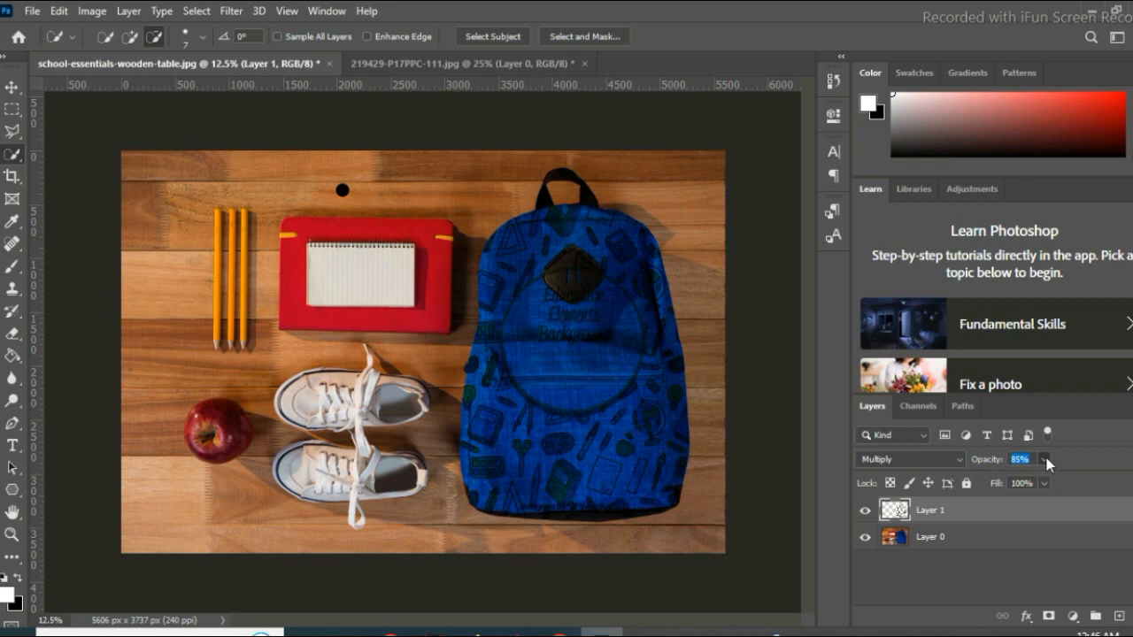
- Set the pattern layer's Gray Blend If ranges to 5–230 for This Layer and 15–241 for Underlying Layer
double_click(1003, 519)
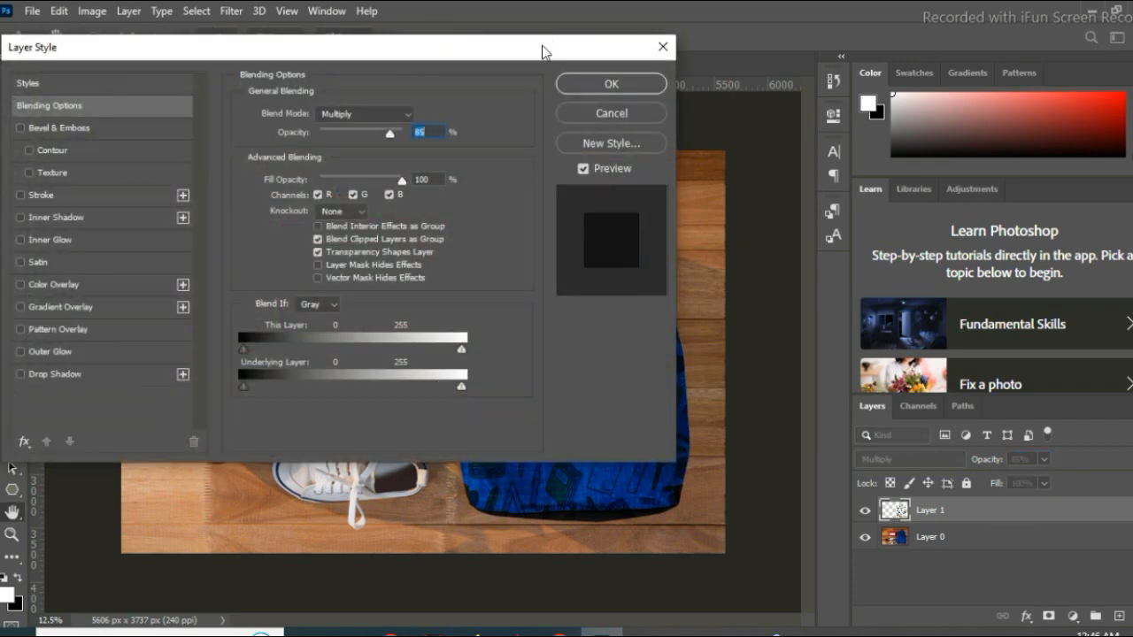
drag(541, 45, 386, 131)
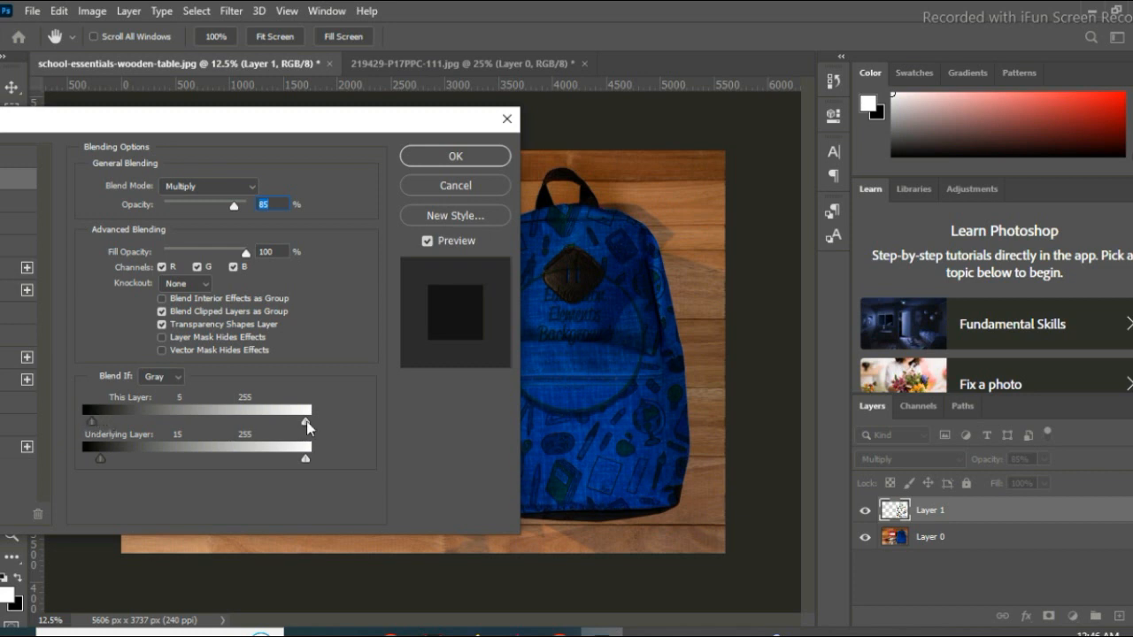
drag(306, 422, 292, 422)
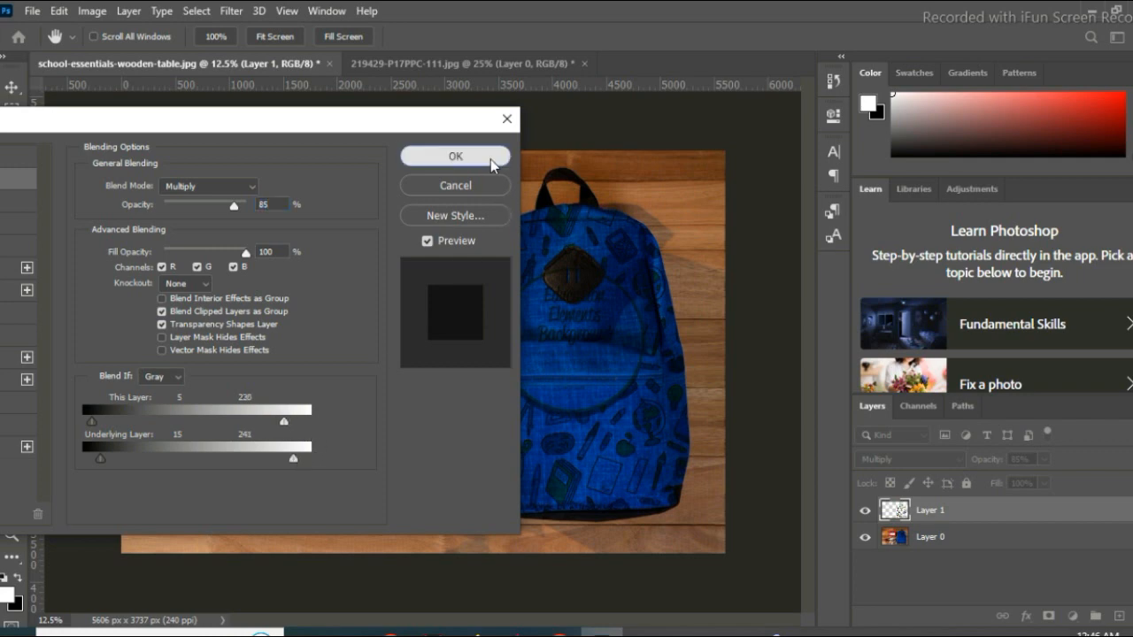
click(455, 155)
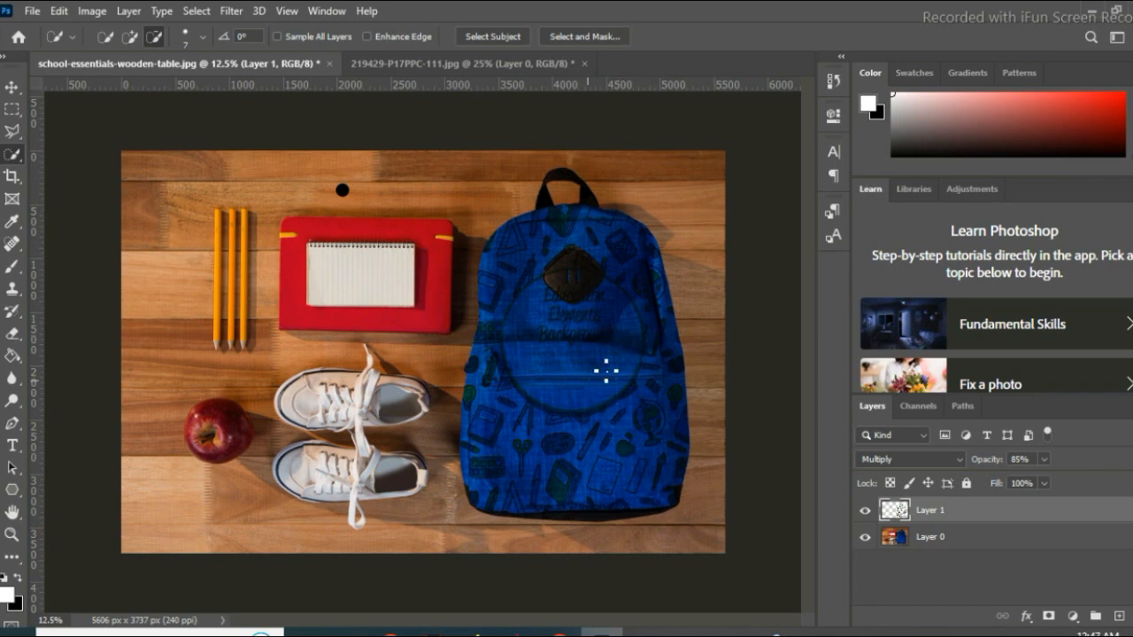